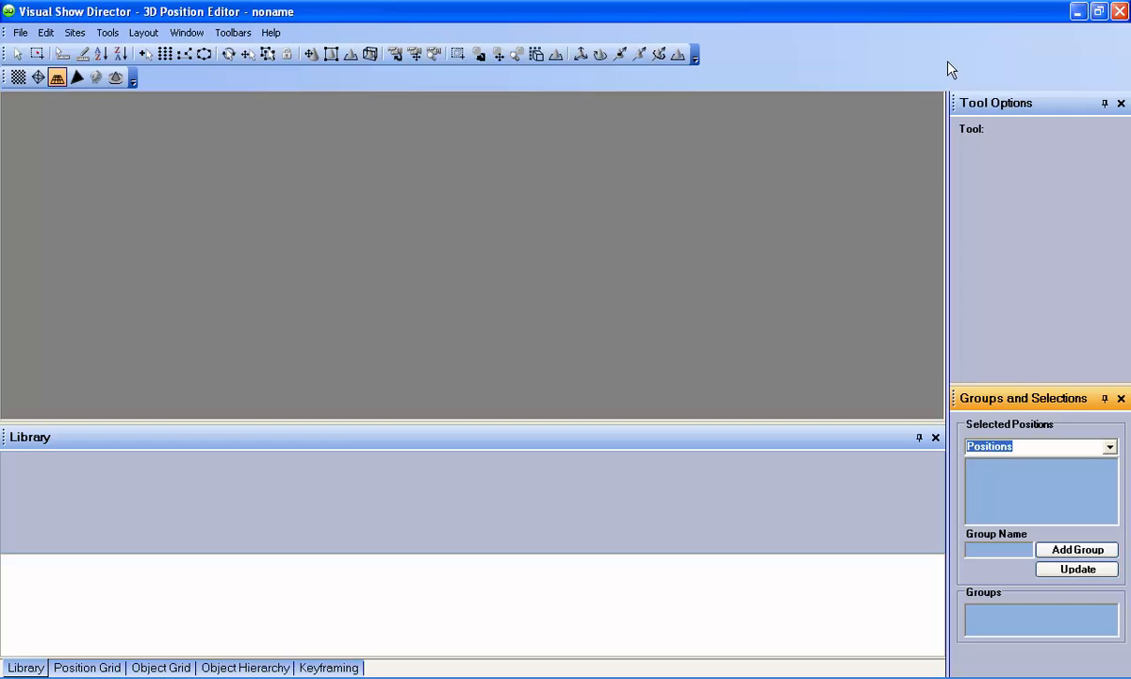
# Step: Launch the Project Wizard from the Help menu and confirm 'Create a new Project'
pyautogui.click(270, 33)
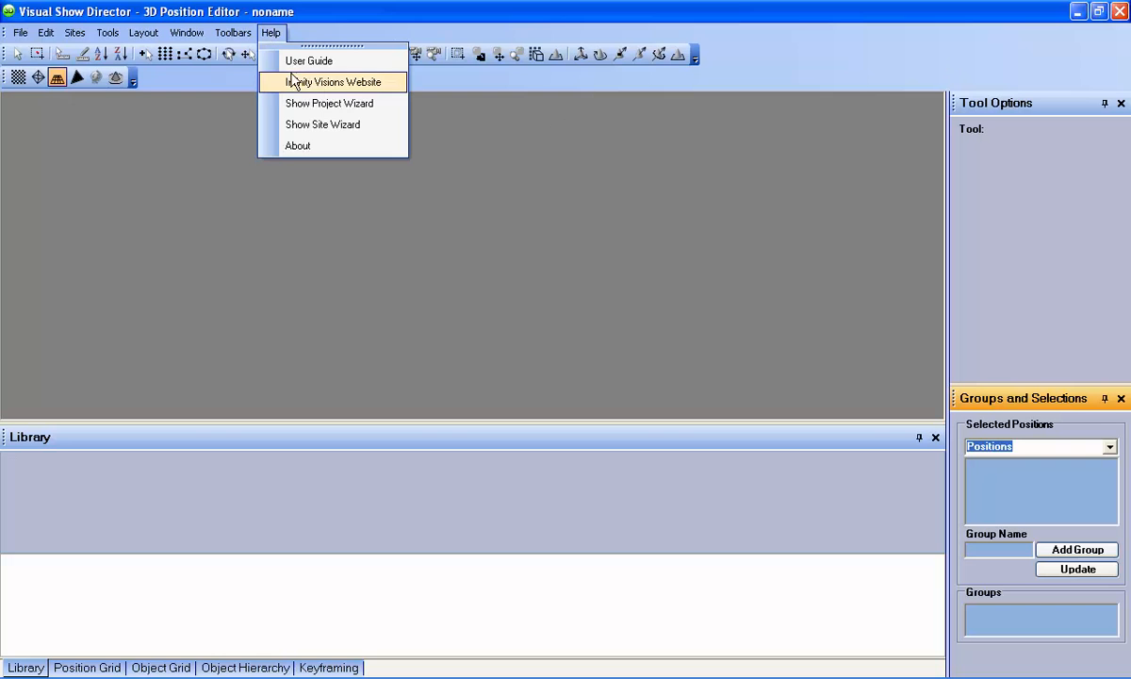
pyautogui.click(294, 104)
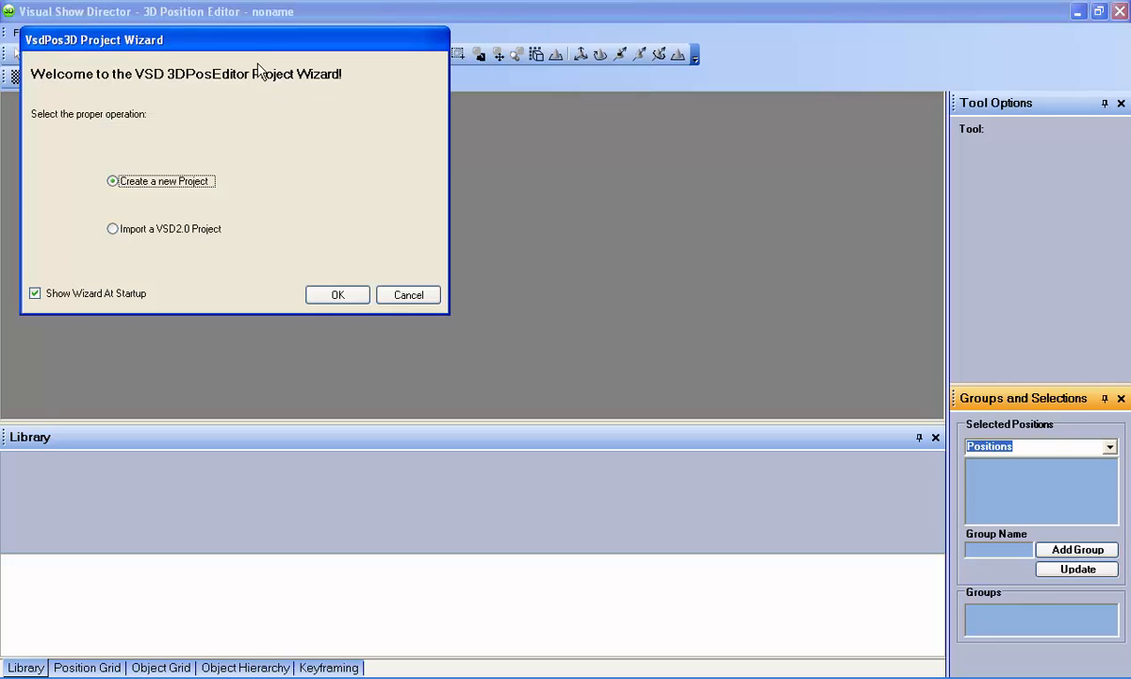
pyautogui.moveTo(247, 49); pyautogui.dragTo(485, 121)
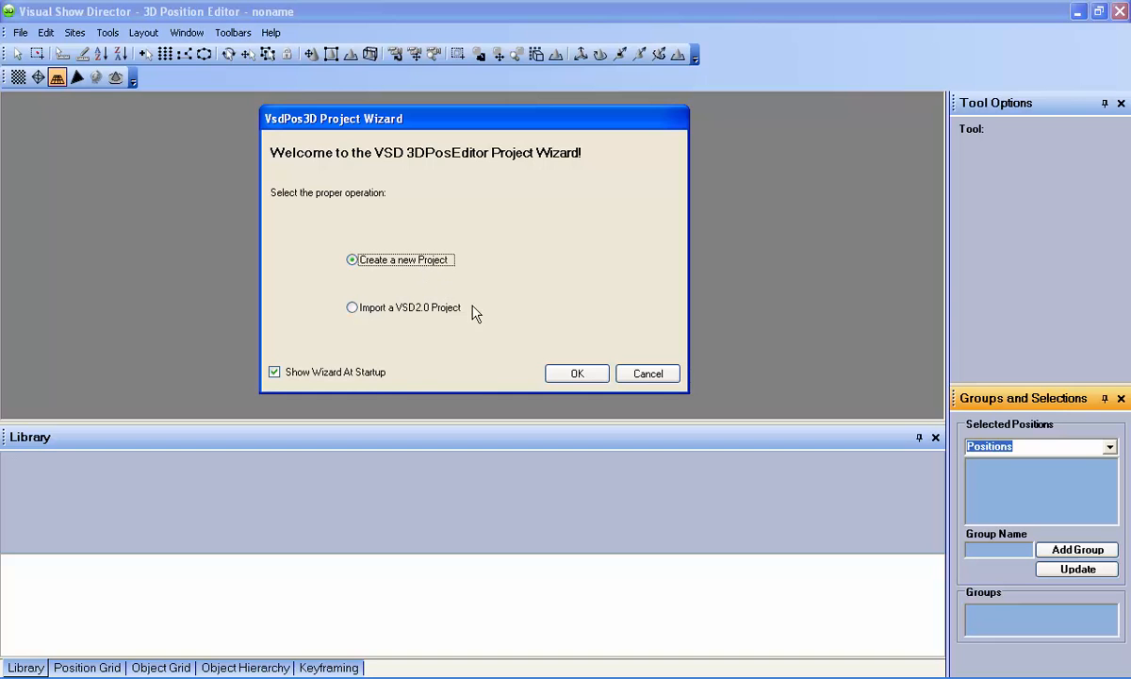
pyautogui.click(573, 374)
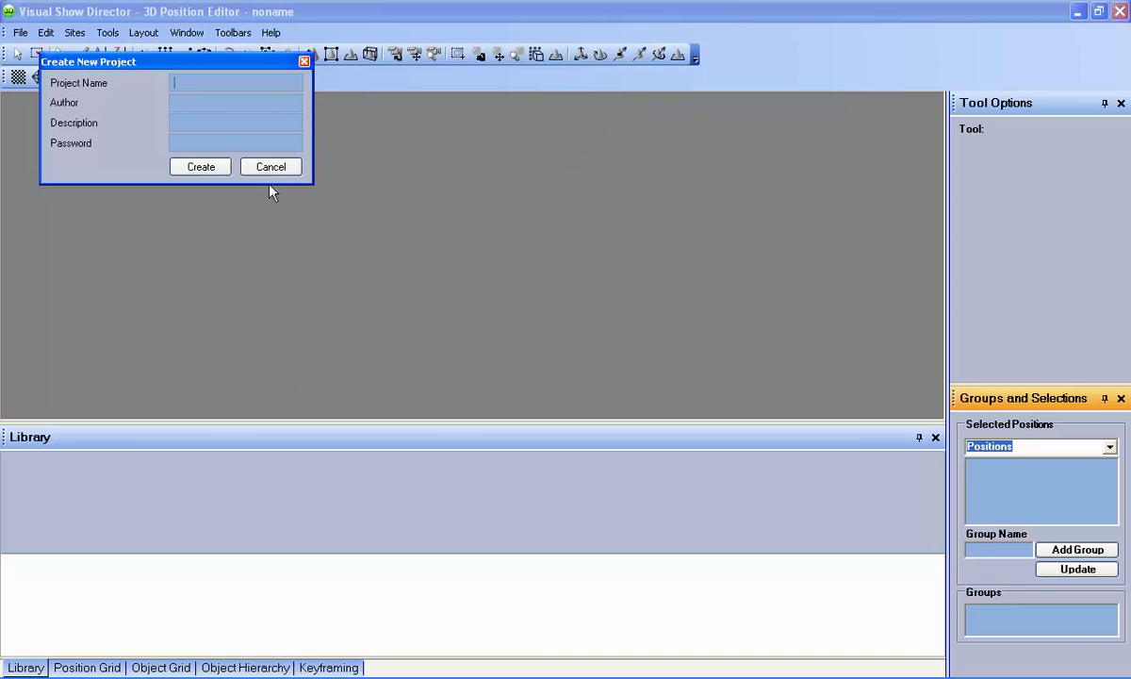
# Step: Create project example1 with an author, description 'sample project' and a password
pyautogui.moveTo(191, 68); pyautogui.dragTo(436, 209)
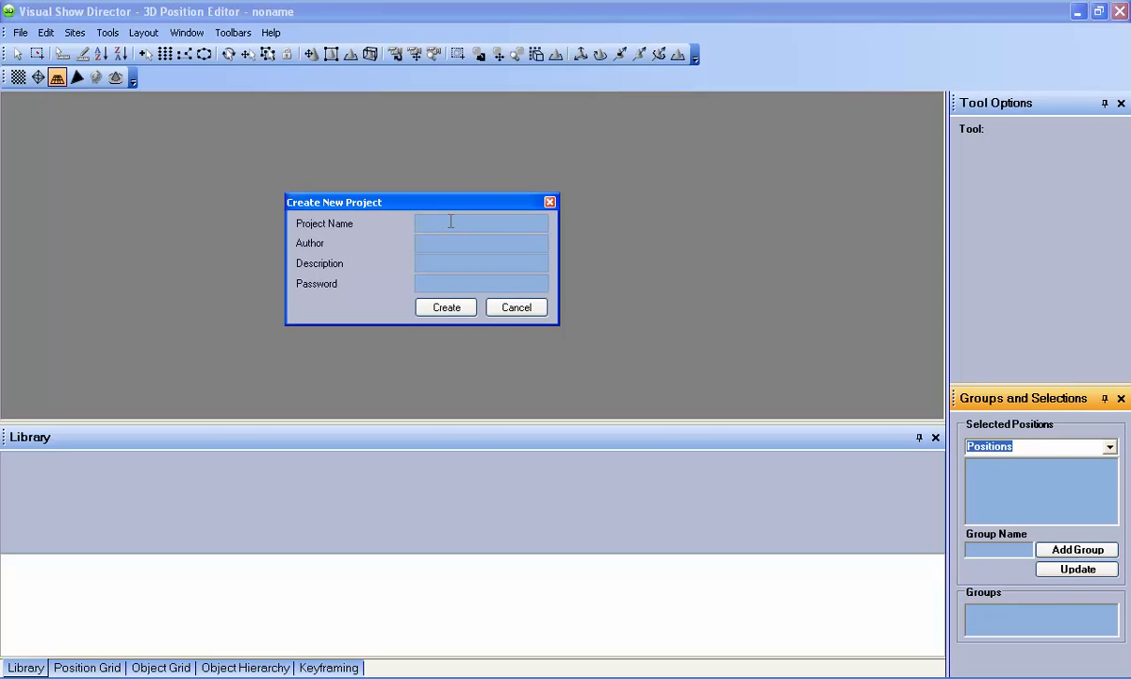
pyautogui.write('example1')
pyautogui.click(449, 238)
pyautogui.write('A')
pyautogui.write('sample pr')
pyautogui.write('oject')
pyautogui.click(443, 284)
pyautogui.click(448, 307)
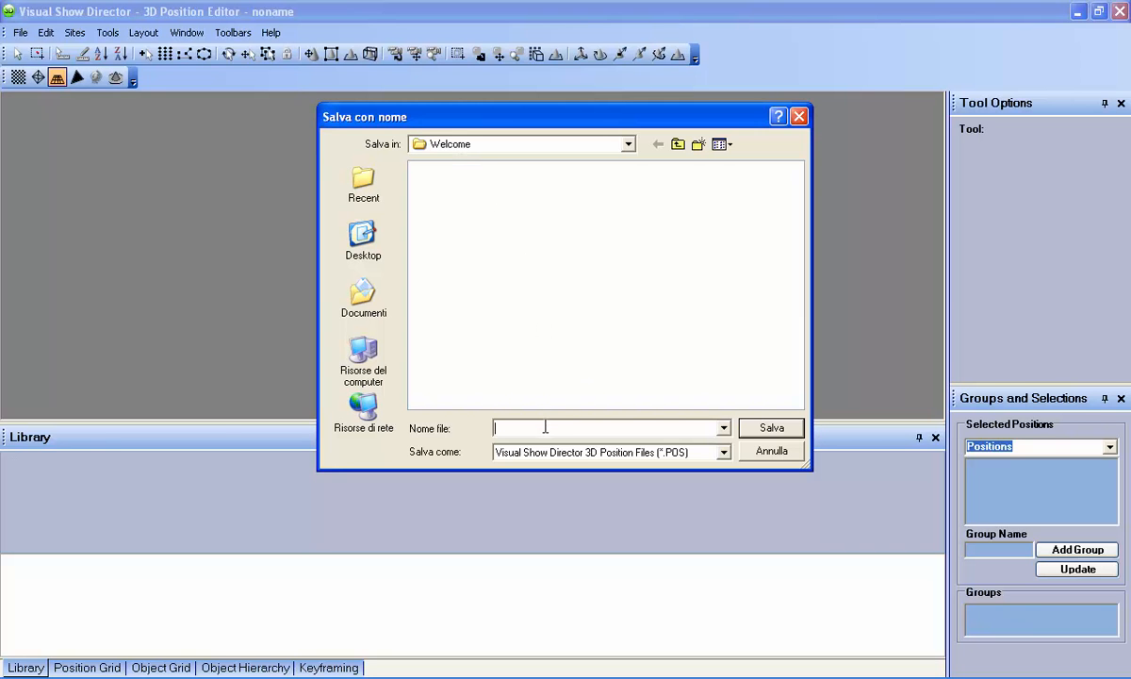
# Step: Save the new project as test.pos in the Welcome folder
pyautogui.write('test.pos')
pyautogui.click(747, 430)
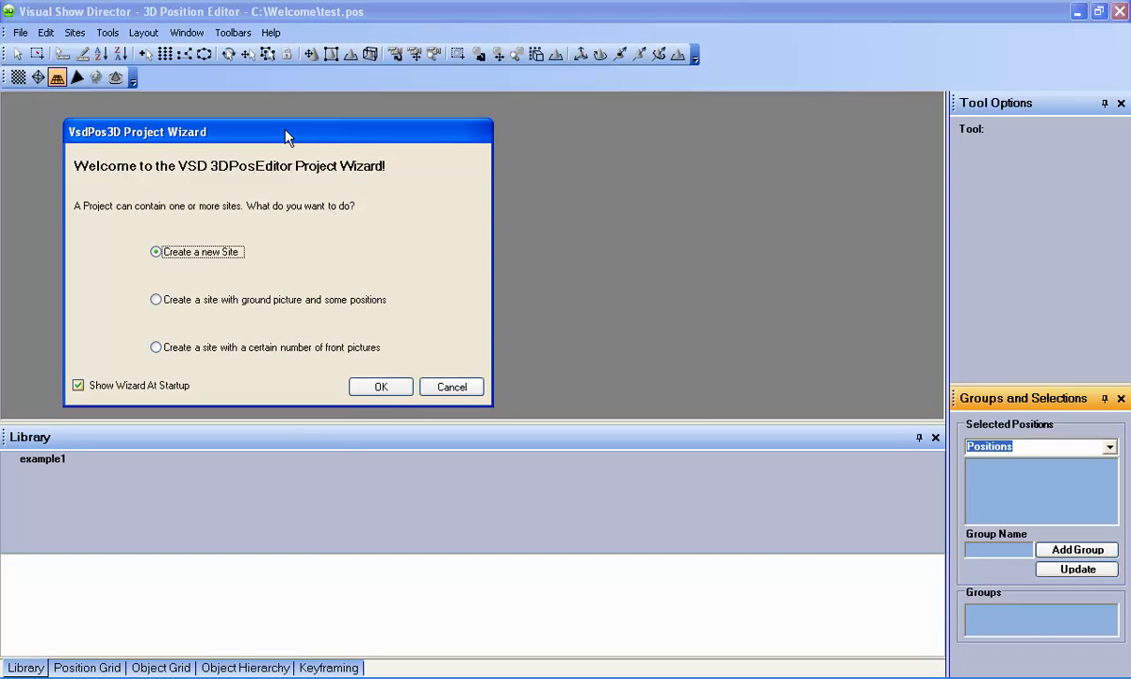
# Step: Confirm 'Create a new Site' in the Project Wizard
pyautogui.moveTo(288, 136); pyautogui.dragTo(521, 131)
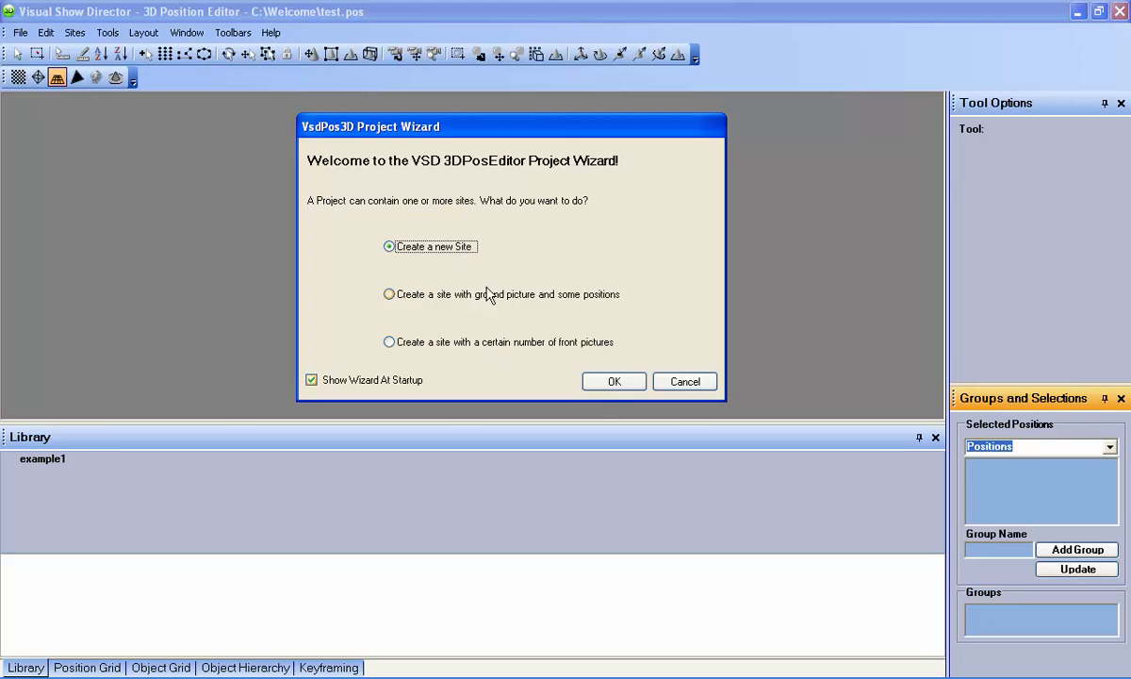
pyautogui.click(614, 383)
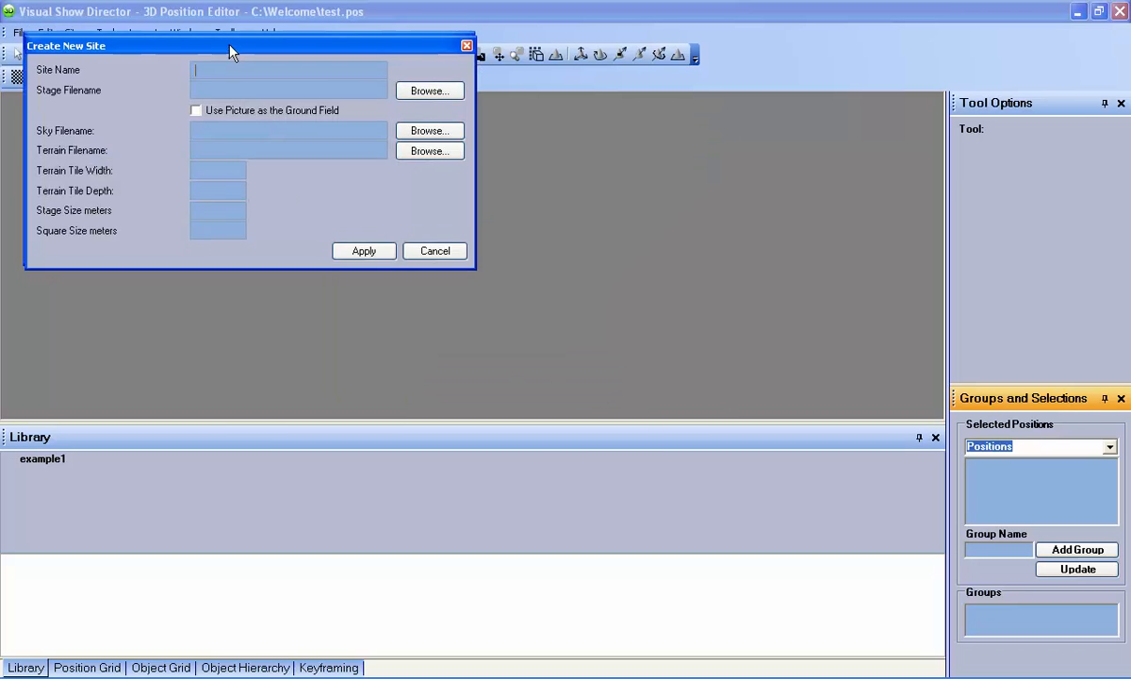
# Step: Name the new site Louvre and browse for its stage file
pyautogui.moveTo(222, 36); pyautogui.dragTo(478, 169)
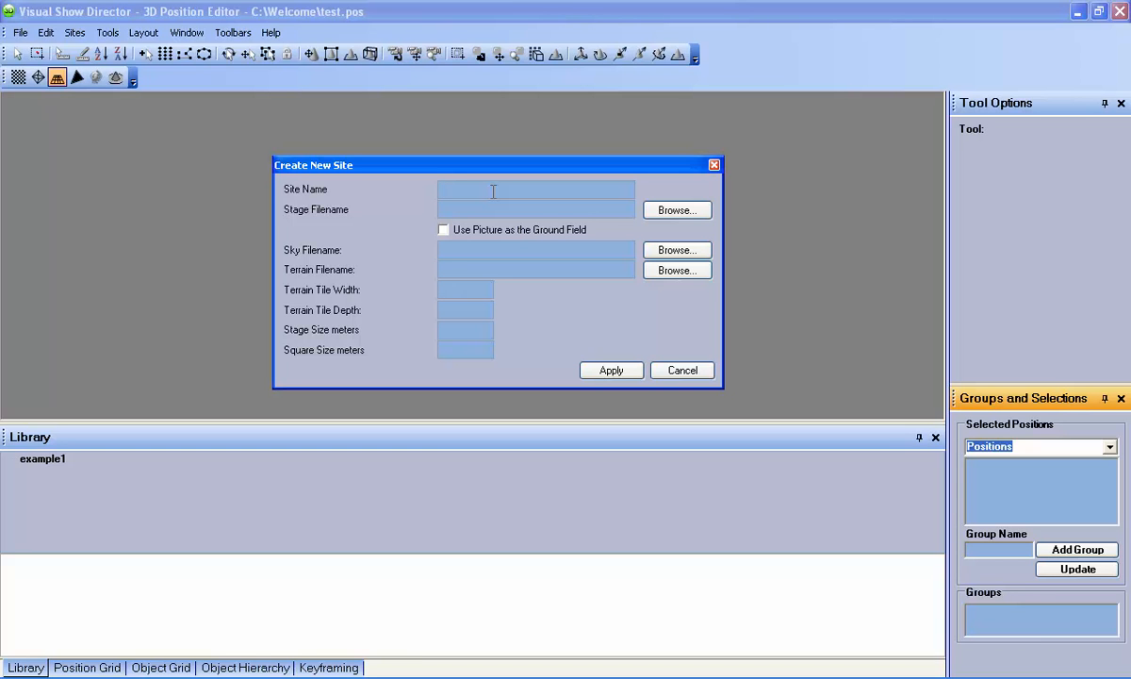
pyautogui.write('Louvre')
pyautogui.click(667, 213)
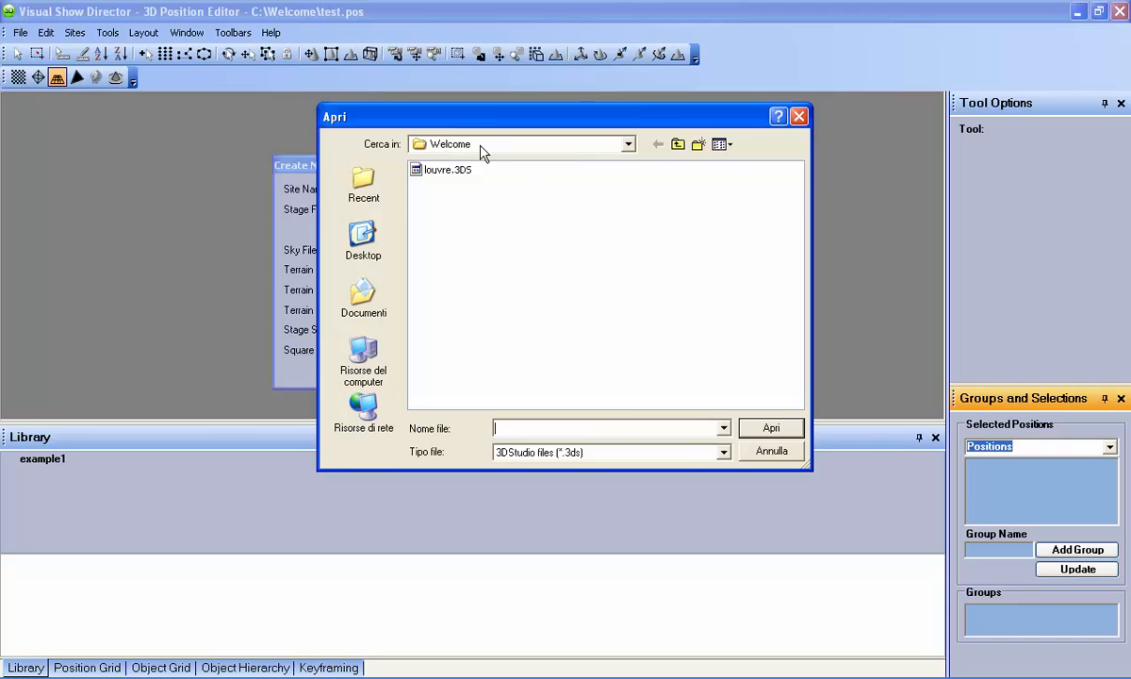
# Step: Load louvre.3DS as the stage file, then browse for a sky picture
pyautogui.click(460, 171)
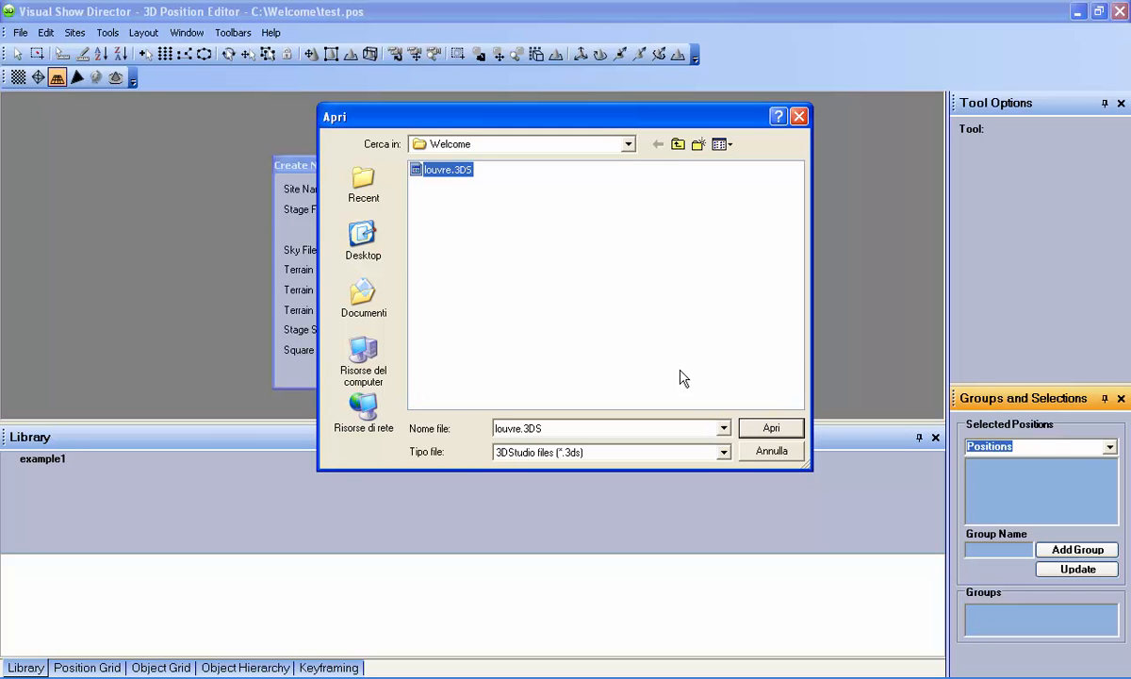
pyautogui.click(724, 453)
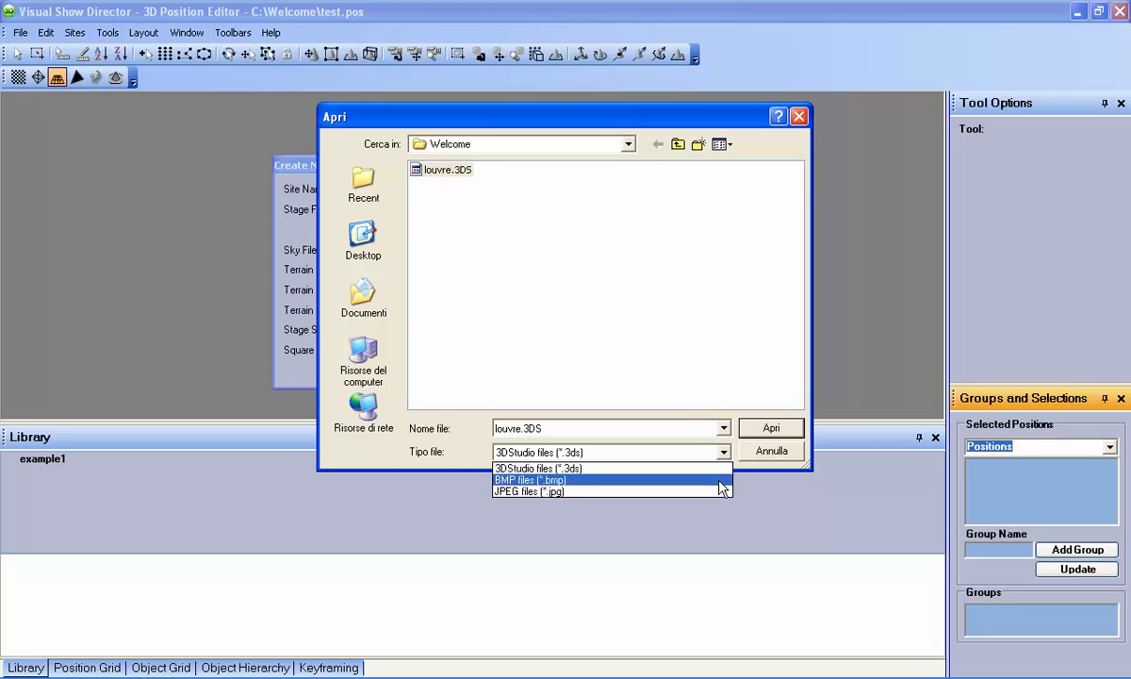
pyautogui.click(722, 456)
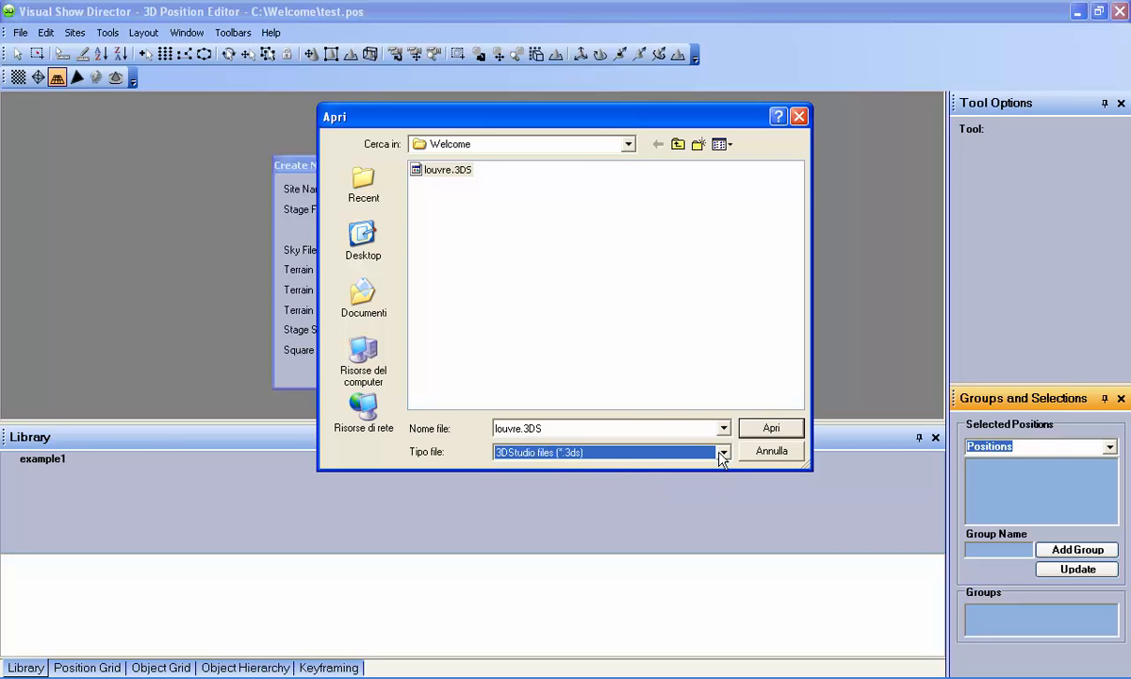
pyautogui.click(436, 168)
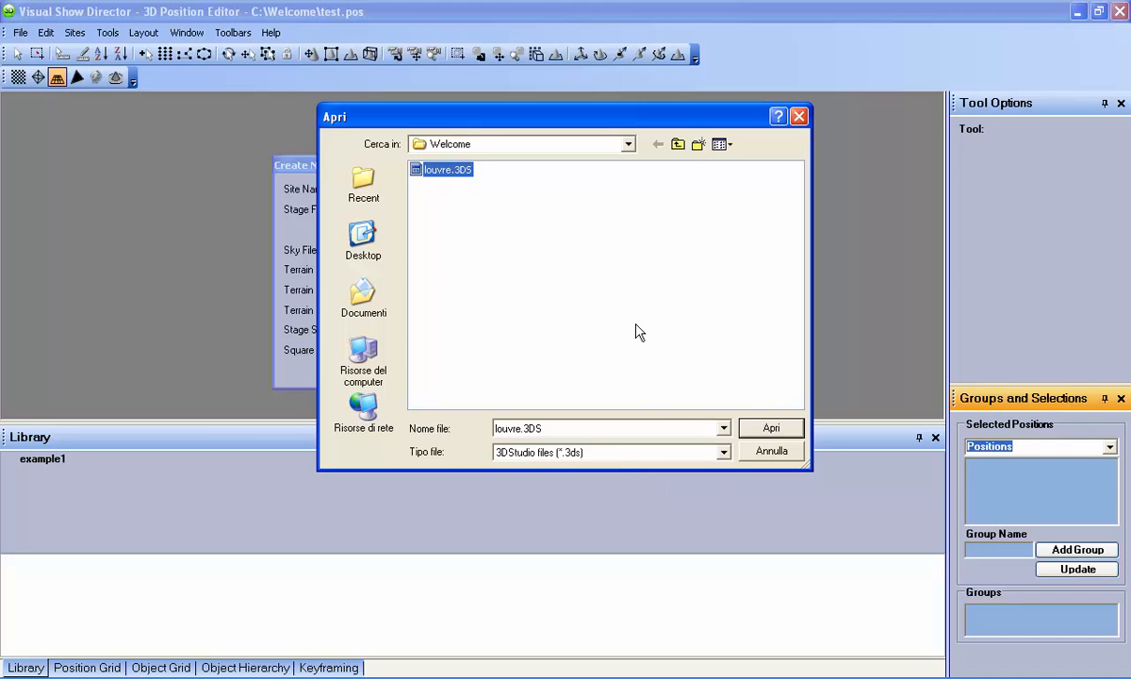
pyautogui.click(767, 428)
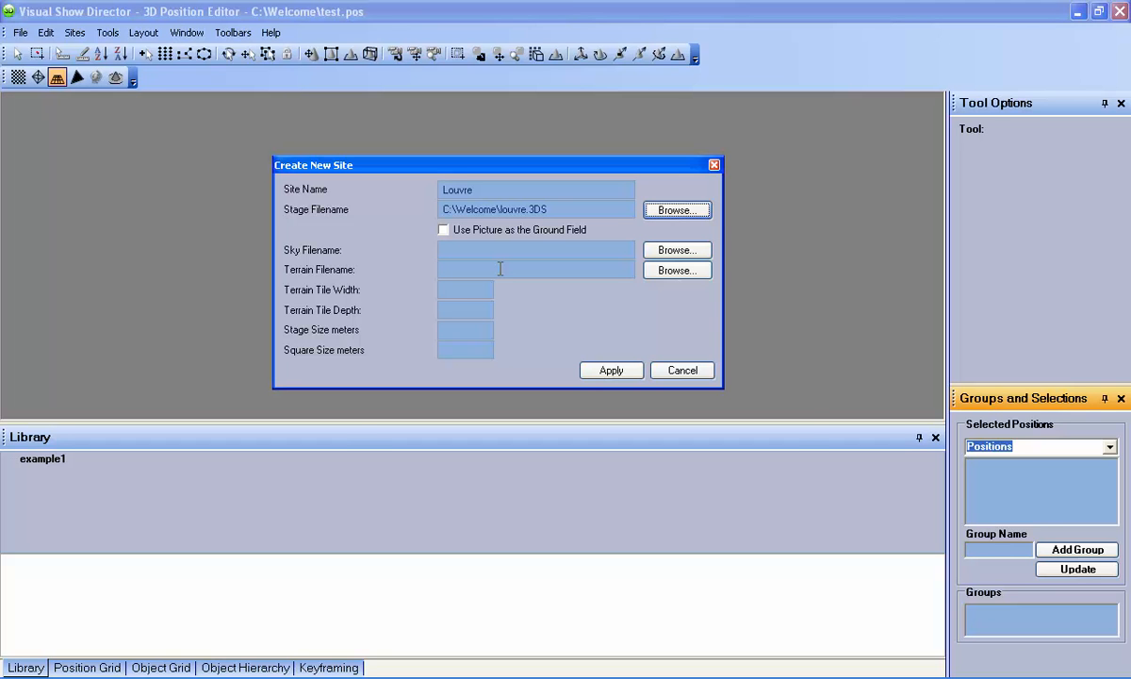
pyautogui.click(671, 251)
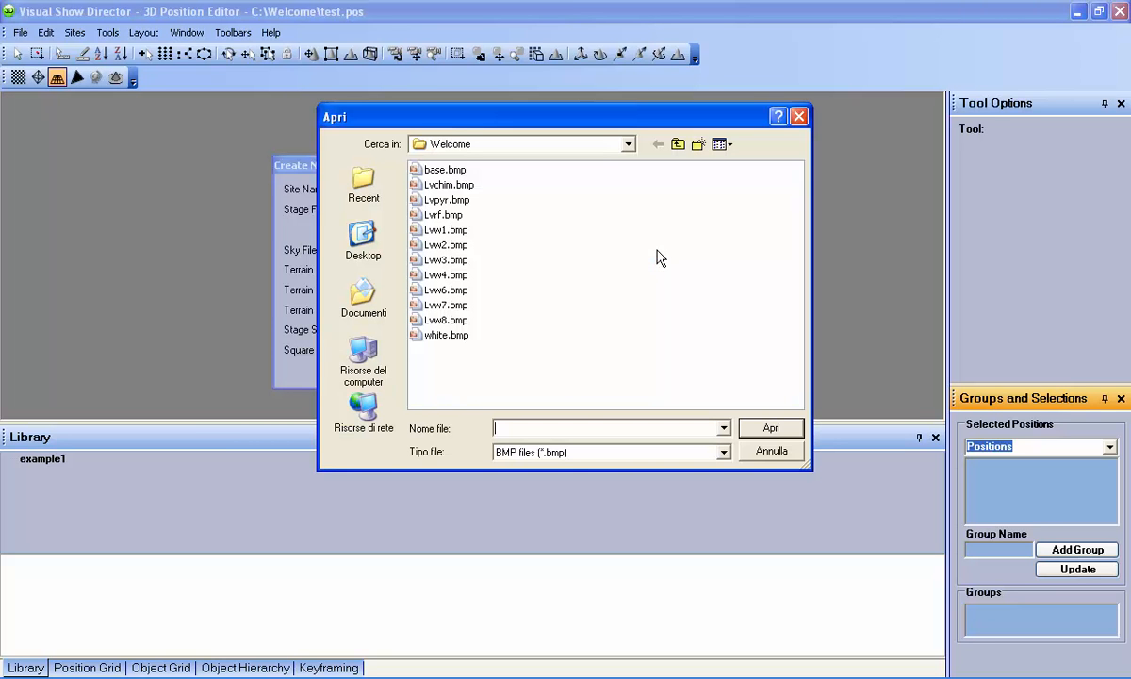
# Step: Load BlueStars.jpg as the sky picture, switching the file type to JPEG
pyautogui.click(565, 456)
pyautogui.click(566, 479)
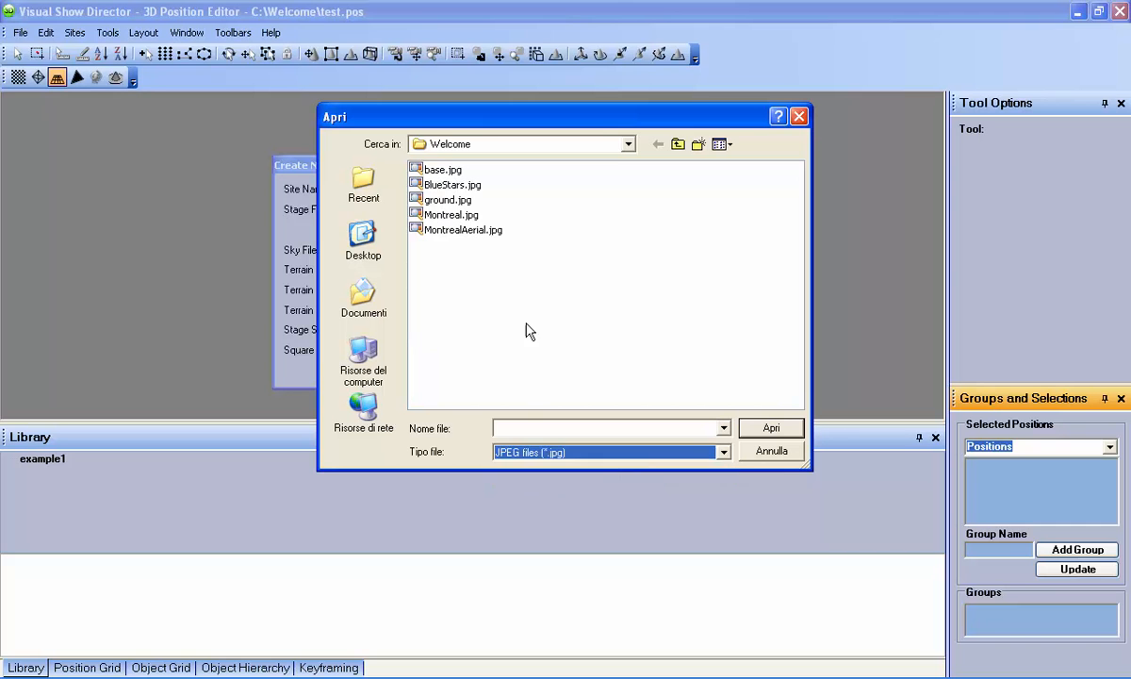
pyautogui.click(471, 187)
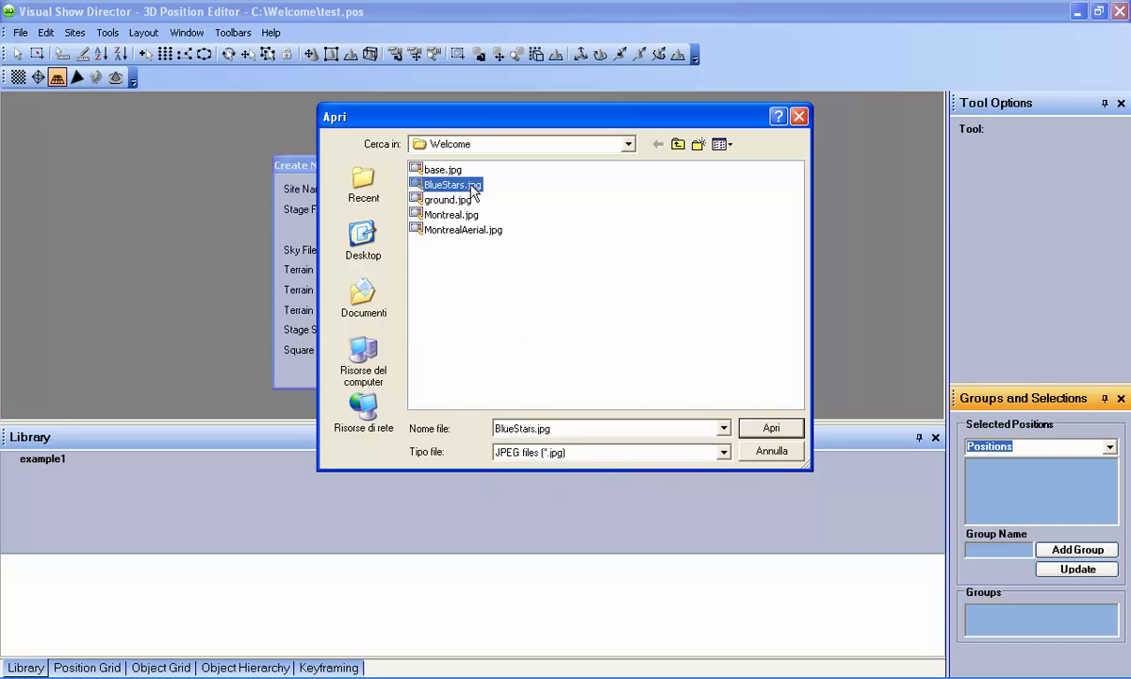
pyautogui.click(766, 431)
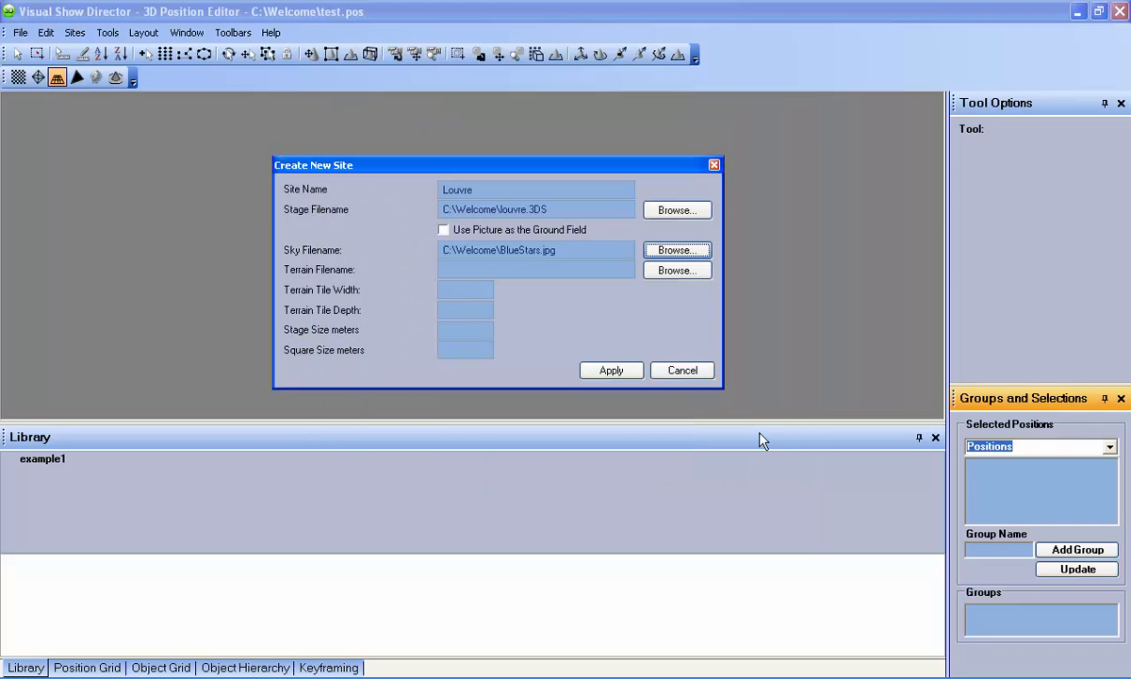
# Step: Load ground.jpg as the terrain picture, switching the file type to JPEG
pyautogui.click(684, 272)
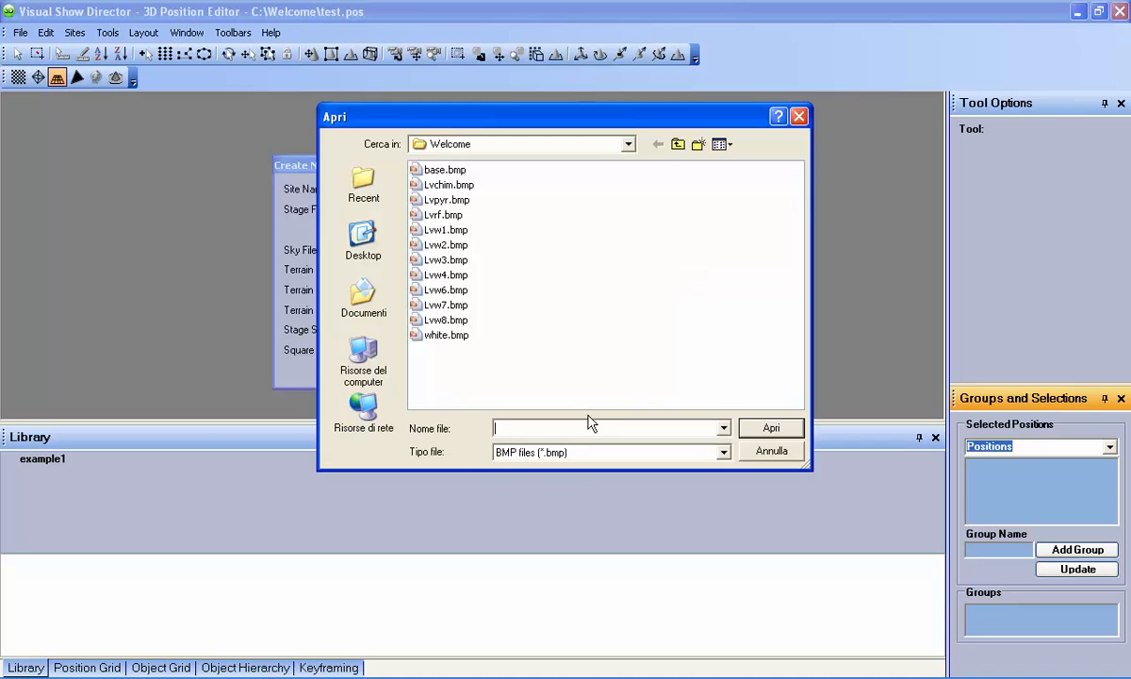
pyautogui.click(585, 454)
pyautogui.click(574, 487)
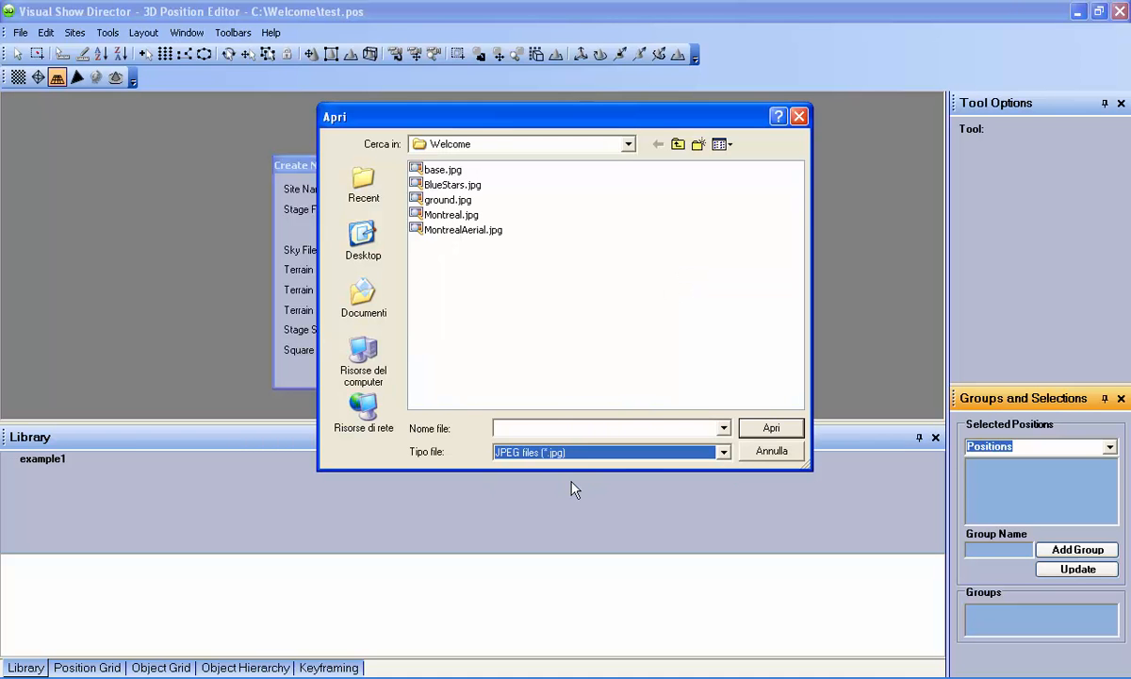
pyautogui.click(448, 200)
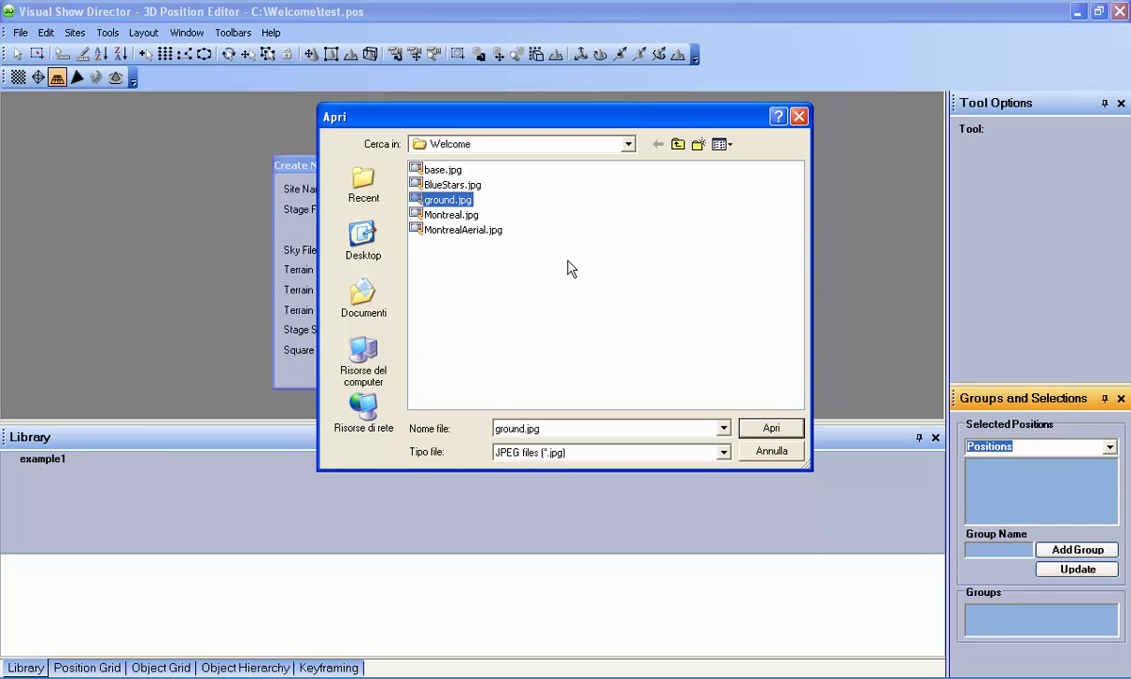
pyautogui.click(768, 428)
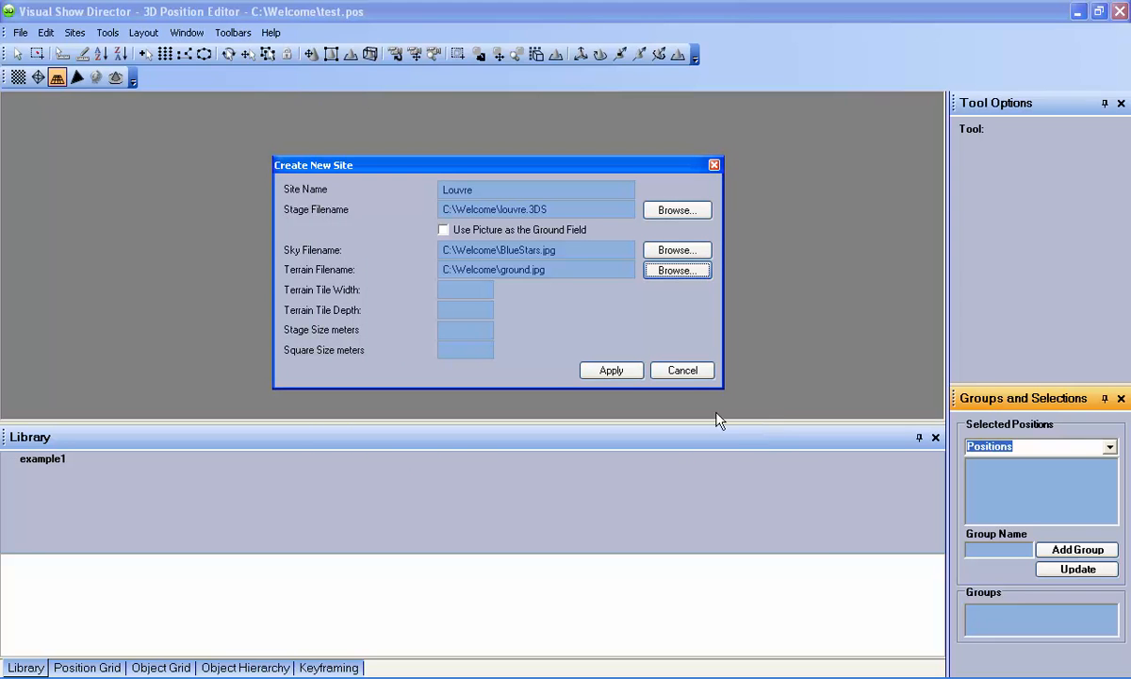
pyautogui.click(466, 288)
# Step: Enter 3×3 terrain tiles, 200 m stage and 20 m squares, then create and open Louvre
pyautogui.write('33')
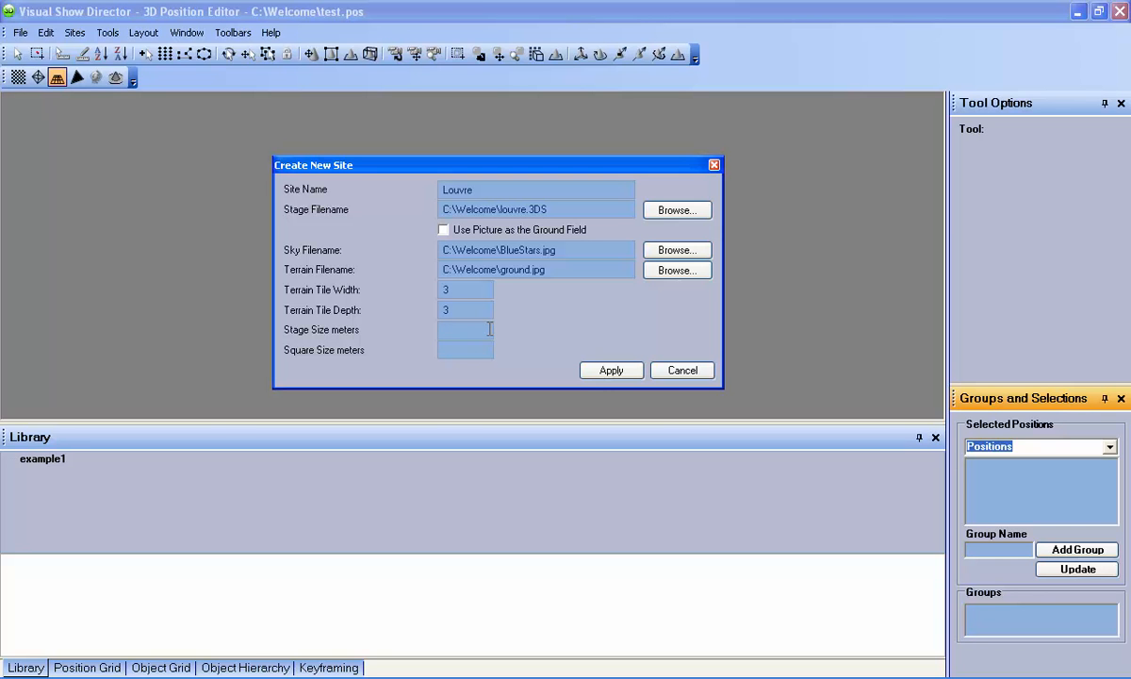
pyautogui.click(489, 328)
pyautogui.write('200')
pyautogui.click(451, 348)
pyautogui.write('20')
pyautogui.click(594, 371)
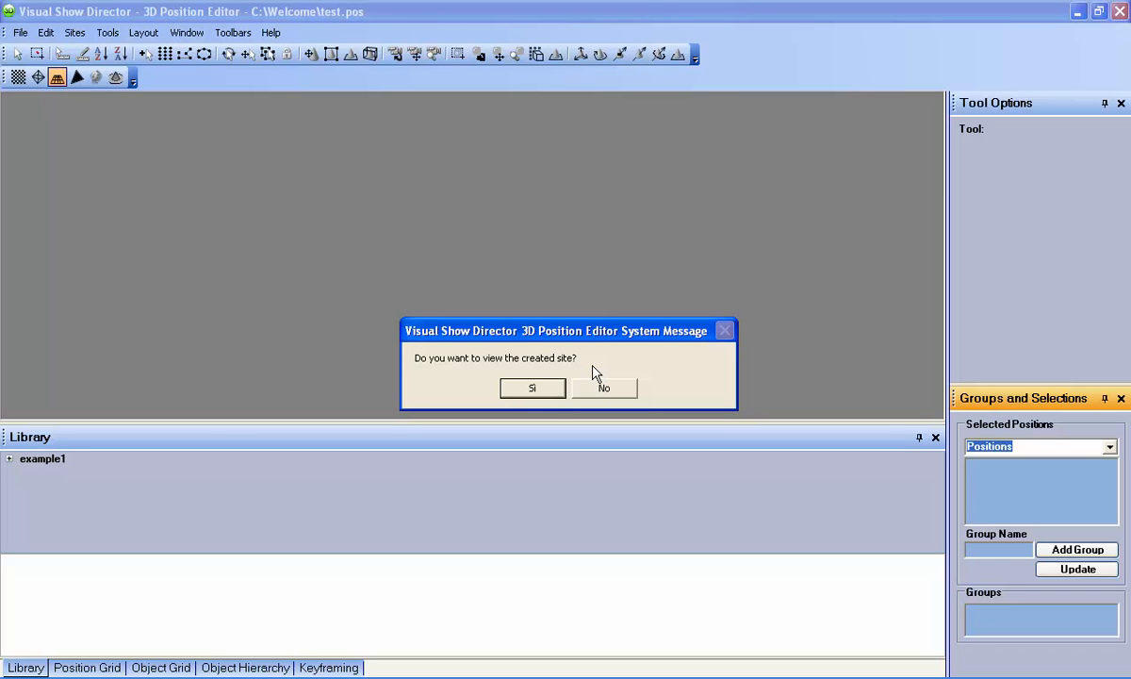
pyautogui.click(539, 388)
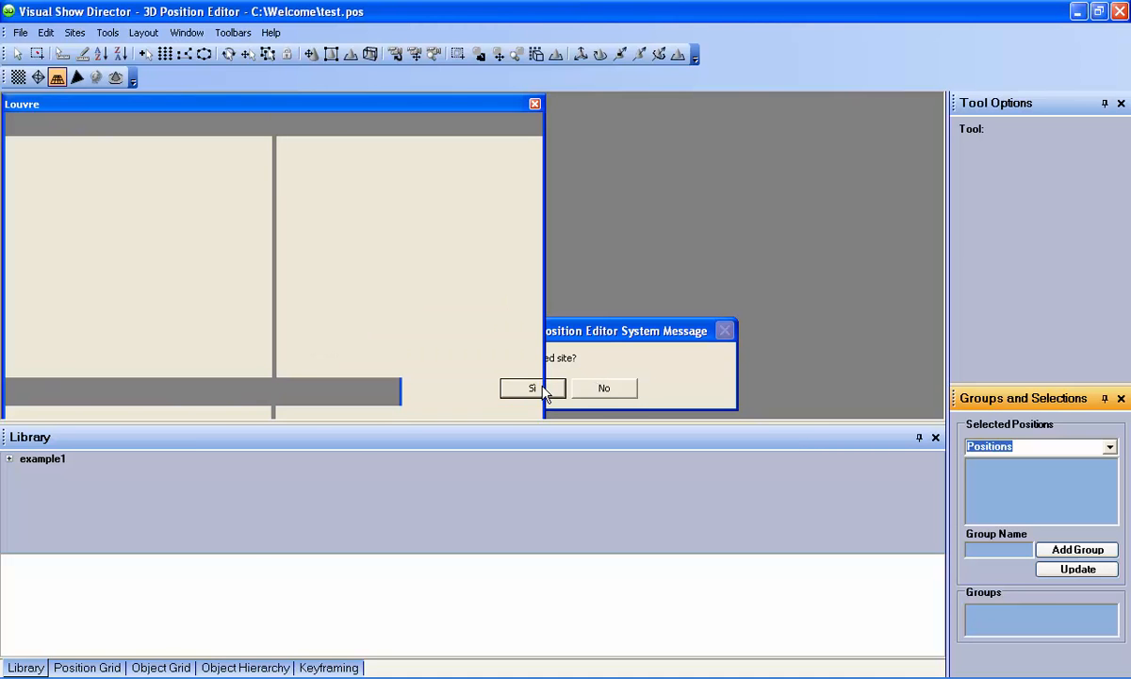